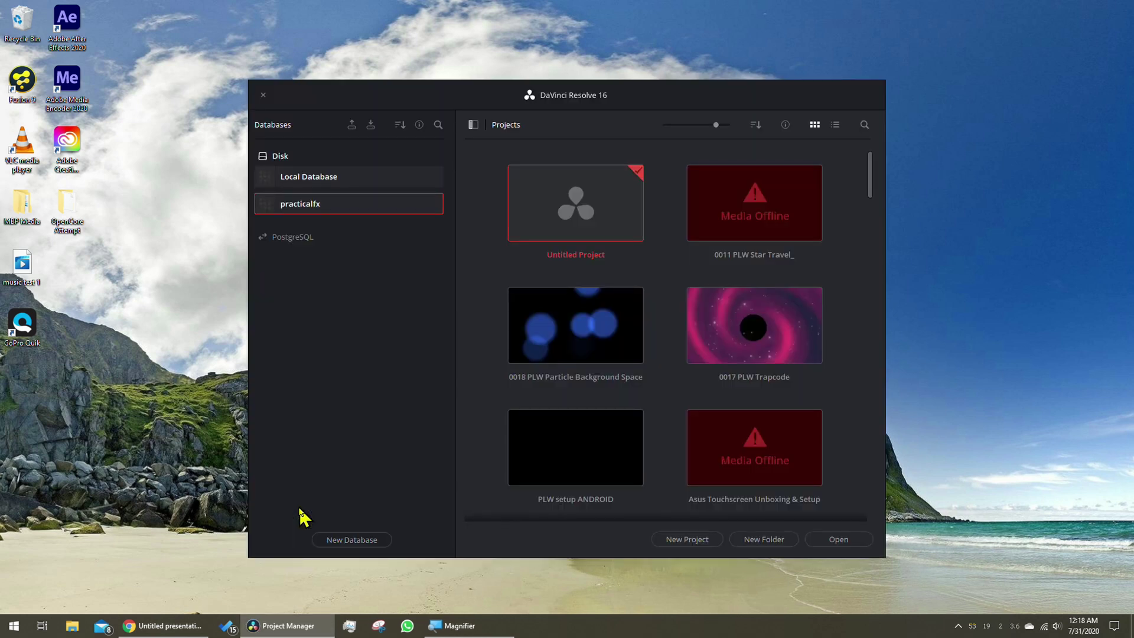
# - Open the empty Untitled Project from the Project Manager
pyautogui.doubleClick(580, 206)
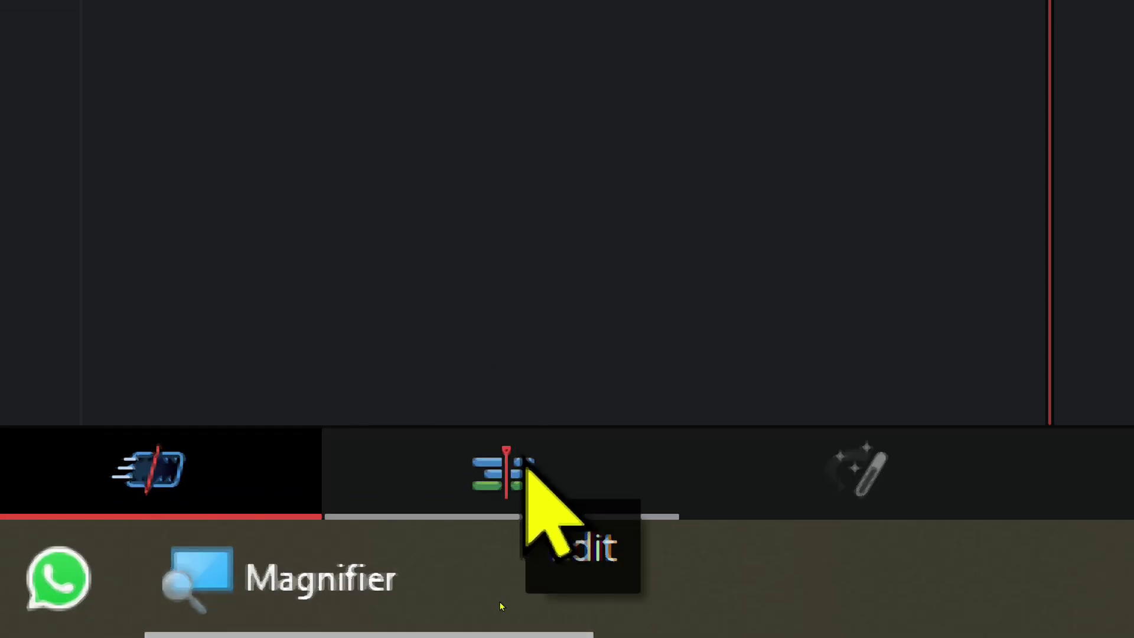
# - On the Edit page, drag Fusion Composition from the Effects Library onto a new timeline and select it
pyautogui.click(440, 461)
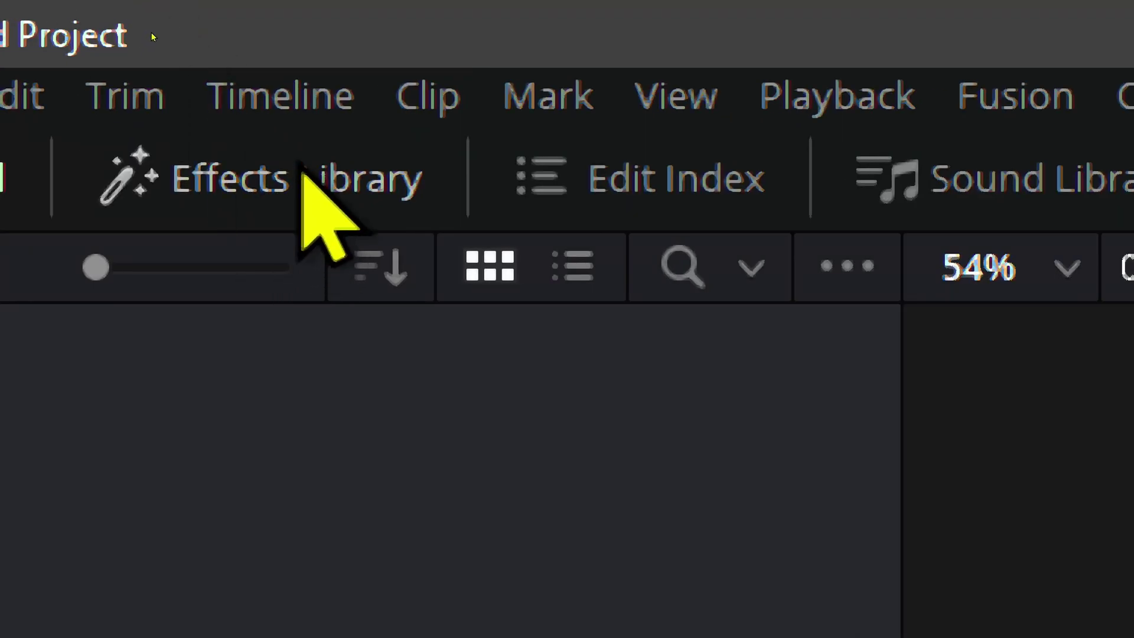
pyautogui.click(301, 172)
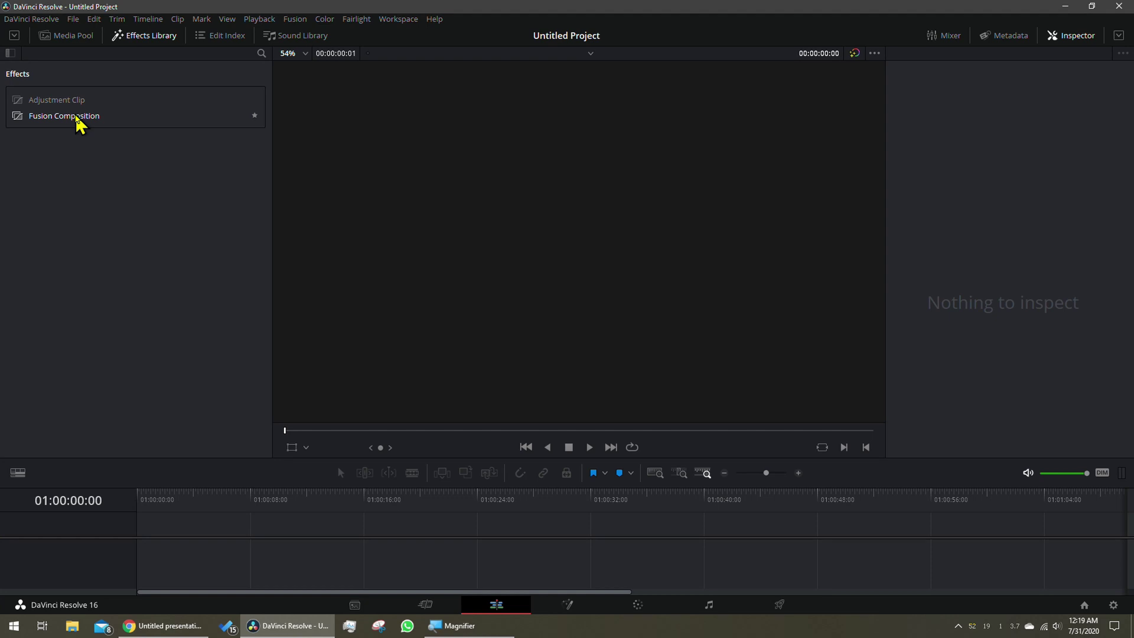
pyautogui.moveTo(76, 117); pyautogui.dragTo(143, 221)
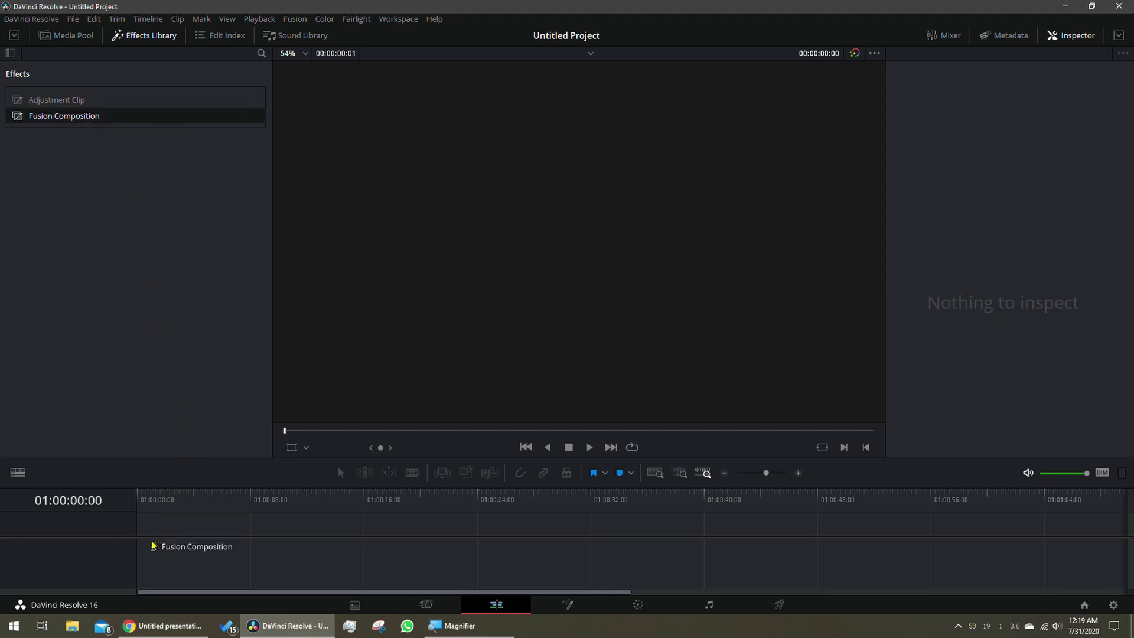
pyautogui.moveTo(143, 222); pyautogui.dragTo(148, 552)
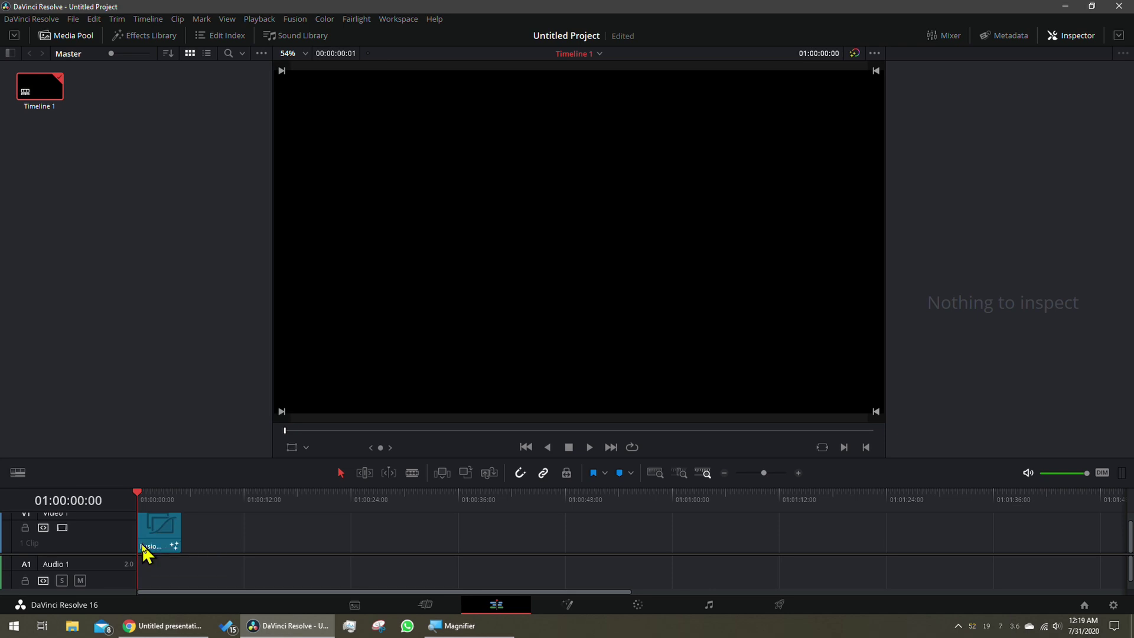
pyautogui.click(167, 541)
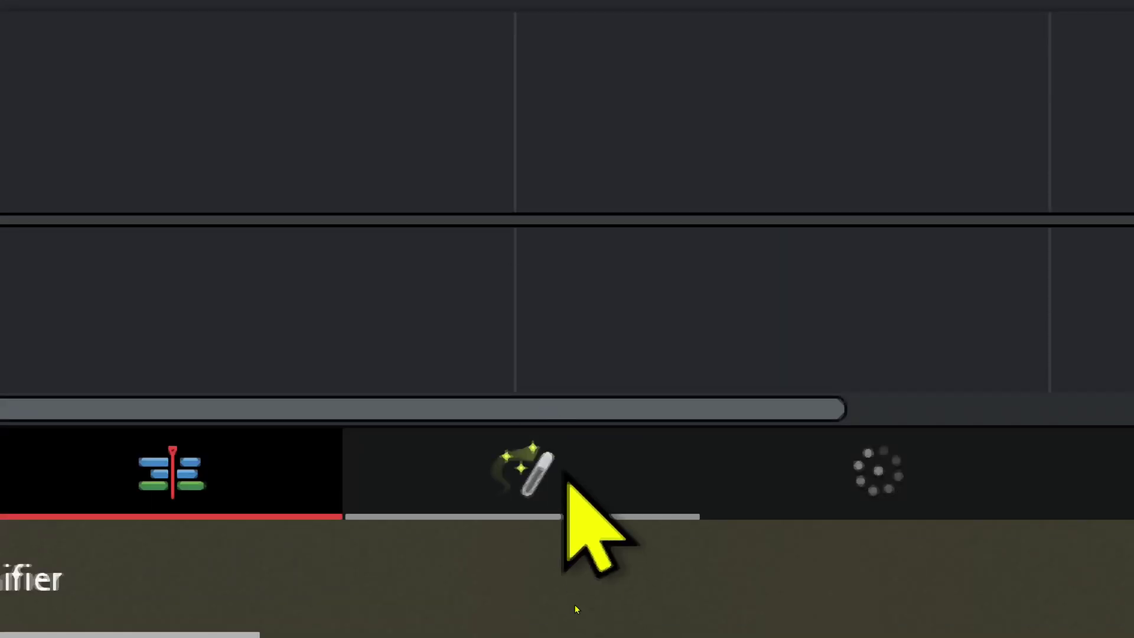
# - On the Fusion page, shift MediaOut1 right and add TechaHertz Logo.png as a MediaIn1 node
pyautogui.click(448, 482)
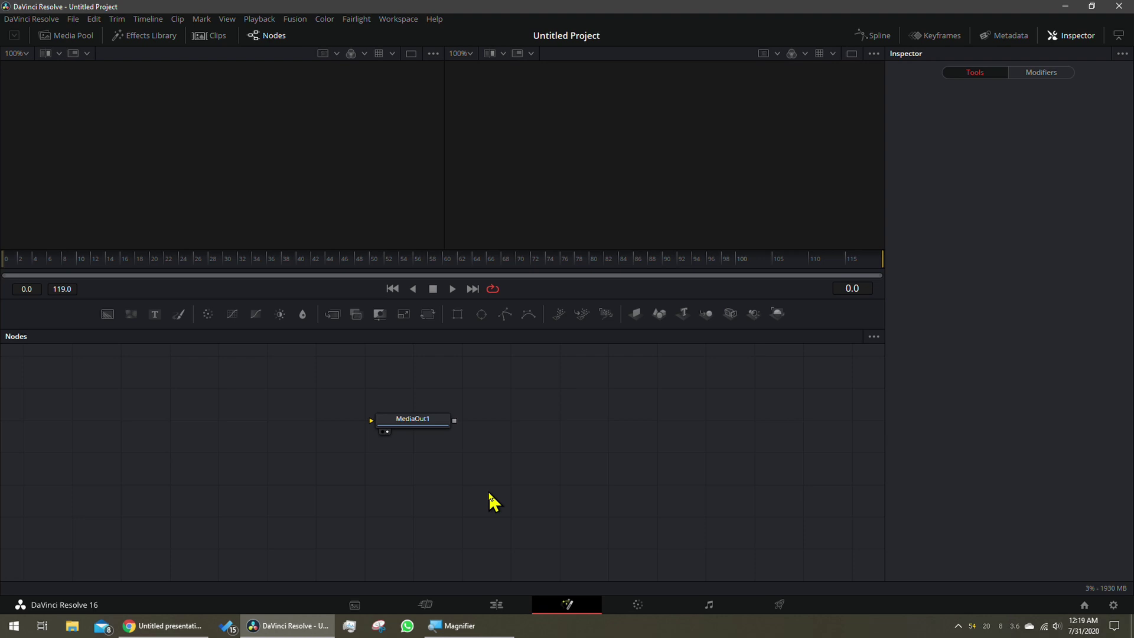
pyautogui.moveTo(420, 423); pyautogui.dragTo(573, 431)
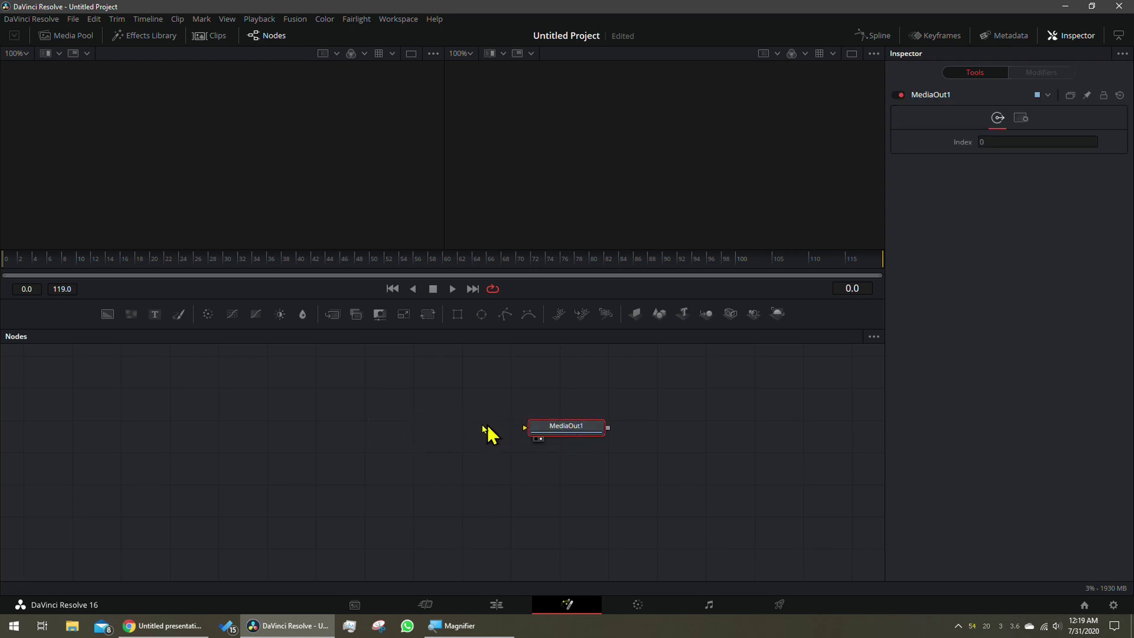
pyautogui.click(352, 422)
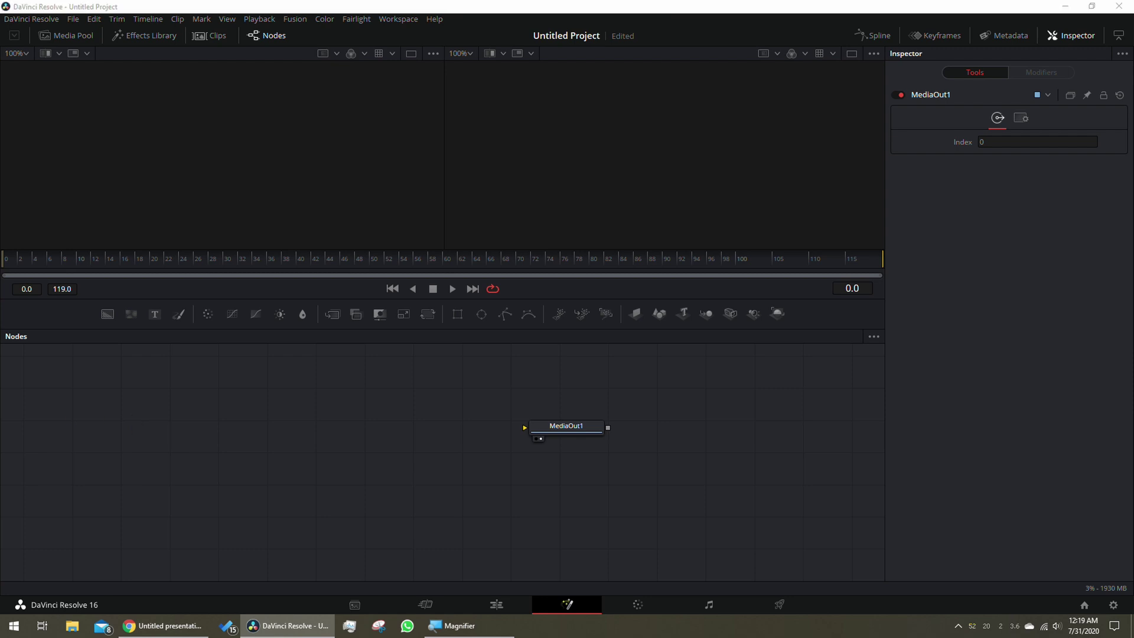
pyautogui.moveTo(4, 524)
pyautogui.mouseDown()
pyautogui.moveTo(208, 459)
pyautogui.moveTo(200, 454)
pyautogui.mouseUp()
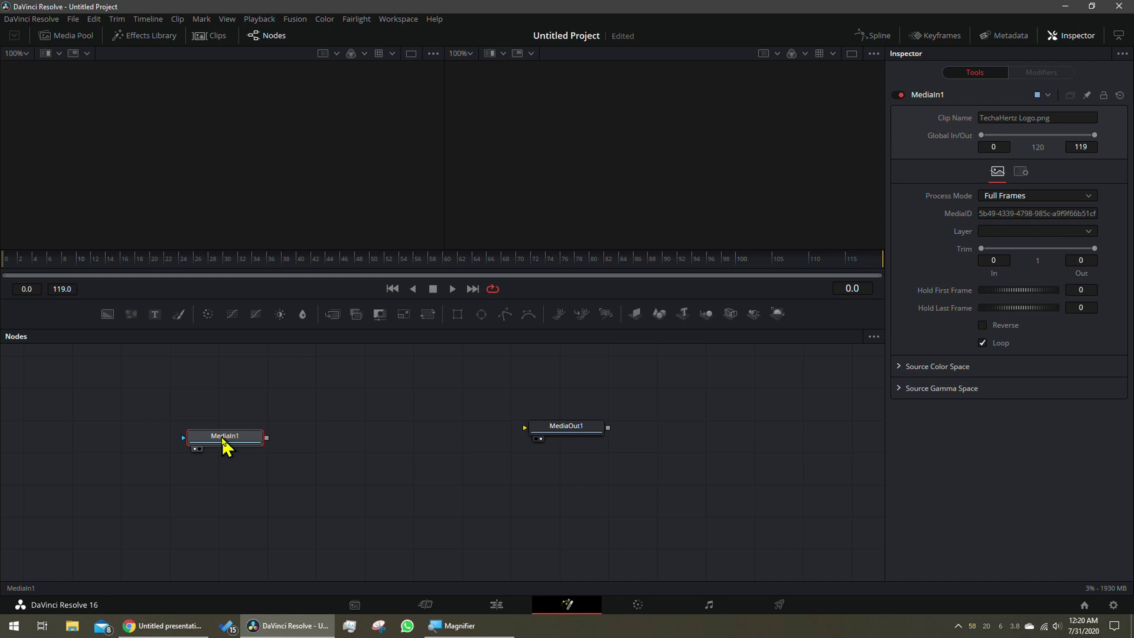
# - Load MediaIn1's TechaHertz logo into the left of two viewers, leaving the right one empty
pyautogui.press('1')
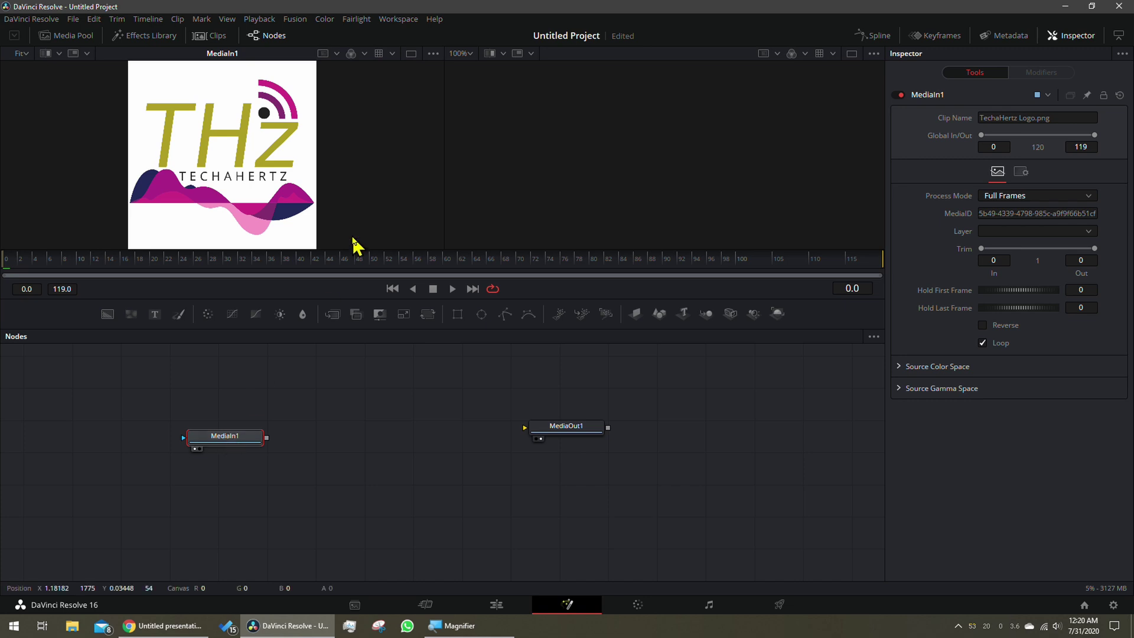
pyautogui.click(852, 54)
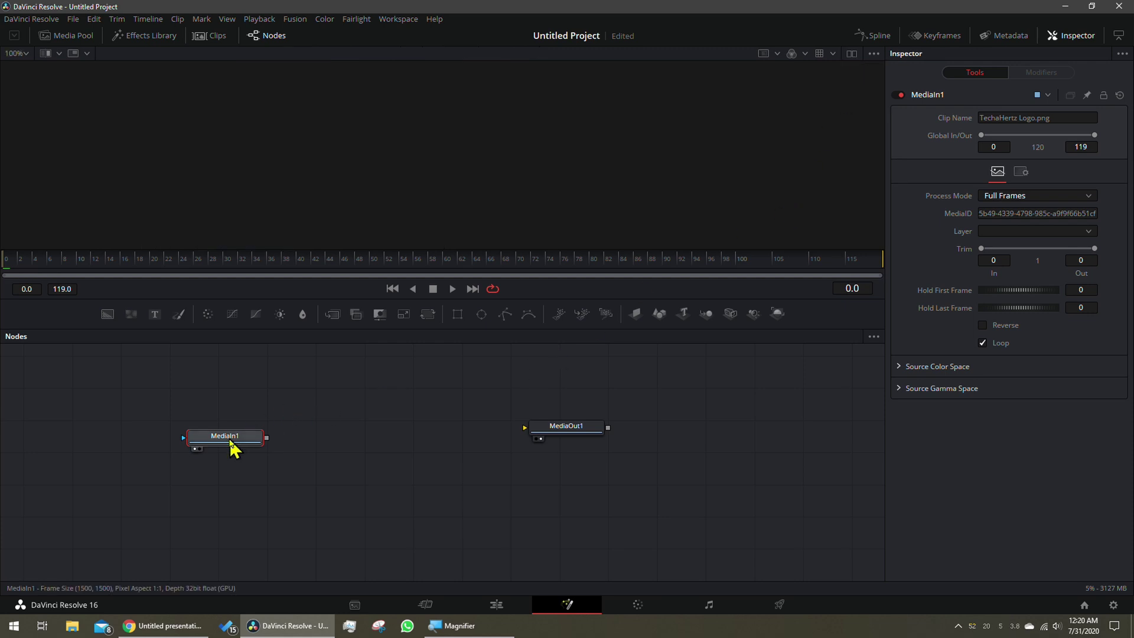
pyautogui.press('1')
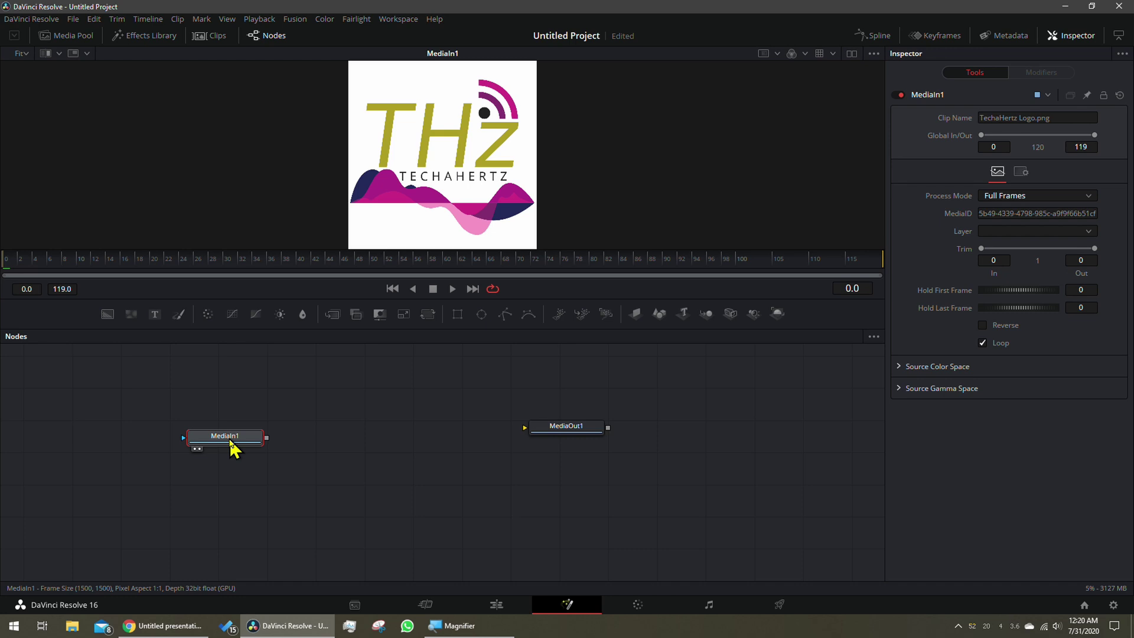
pyautogui.click(851, 54)
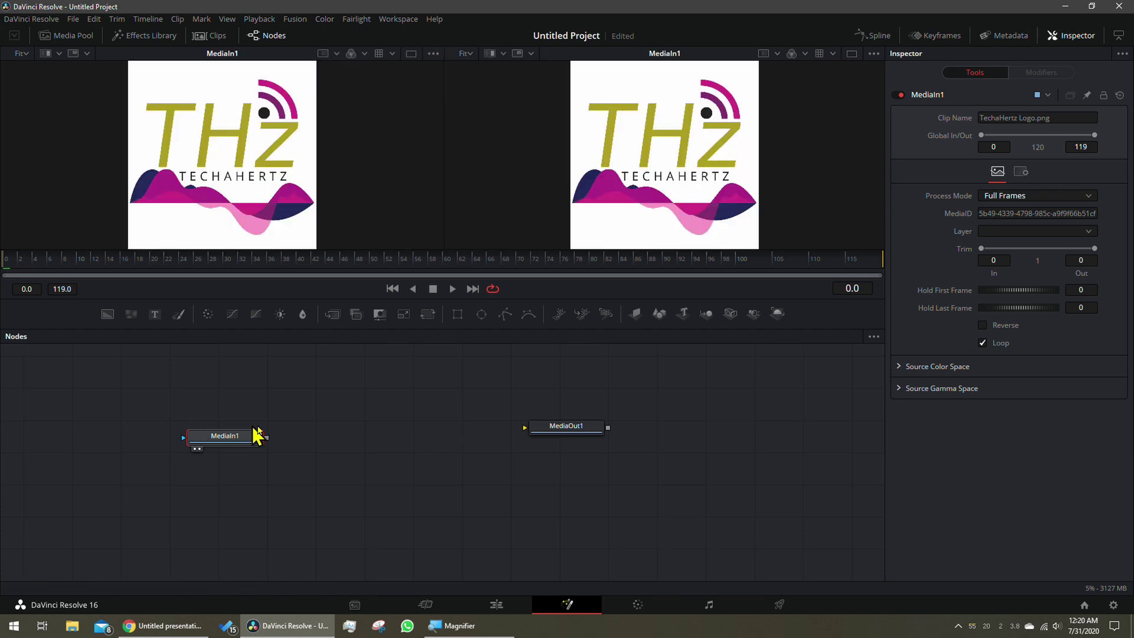
pyautogui.press('2')
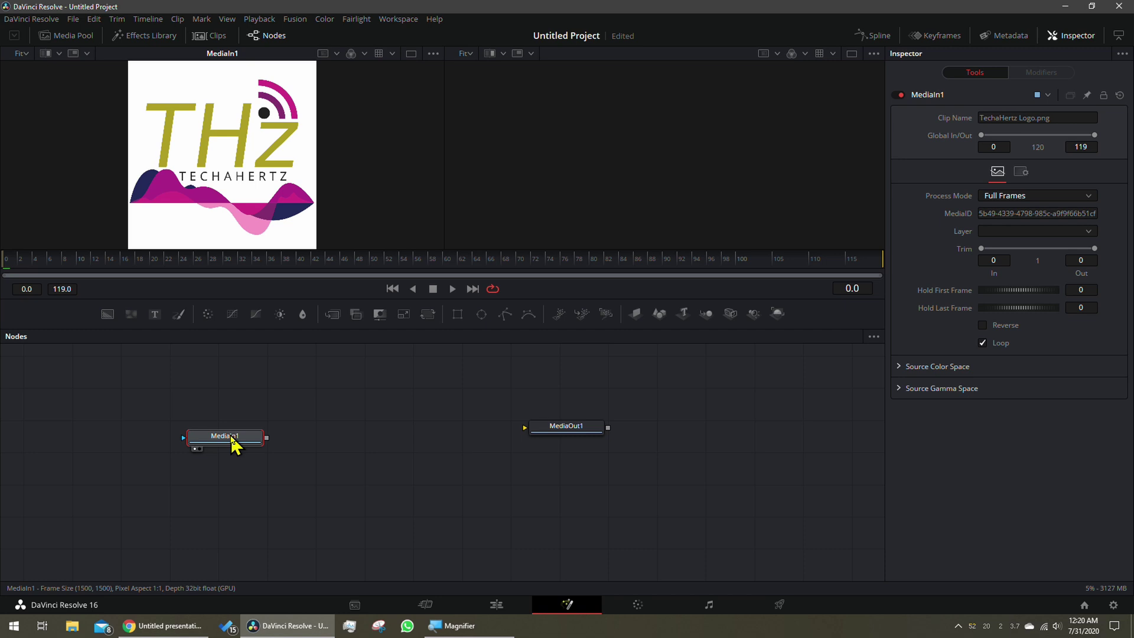
# - Add a Luma Keyer tool via the 'luma' tool search and connect it after MediaIn1
pyautogui.hotkey('shift', 'space')
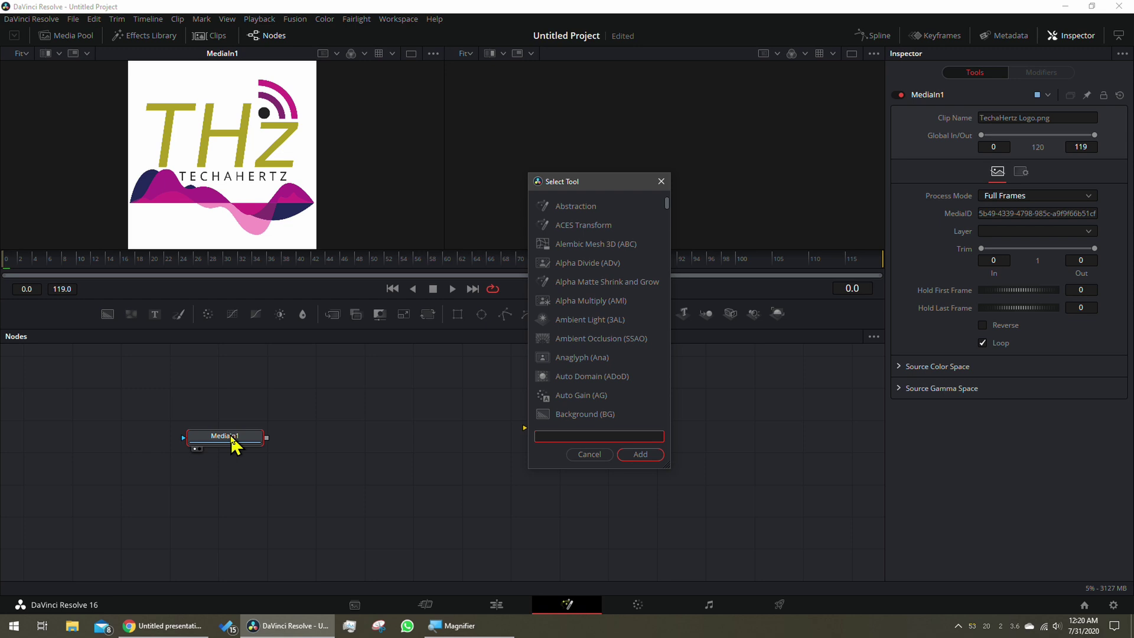
pyautogui.write('lum')
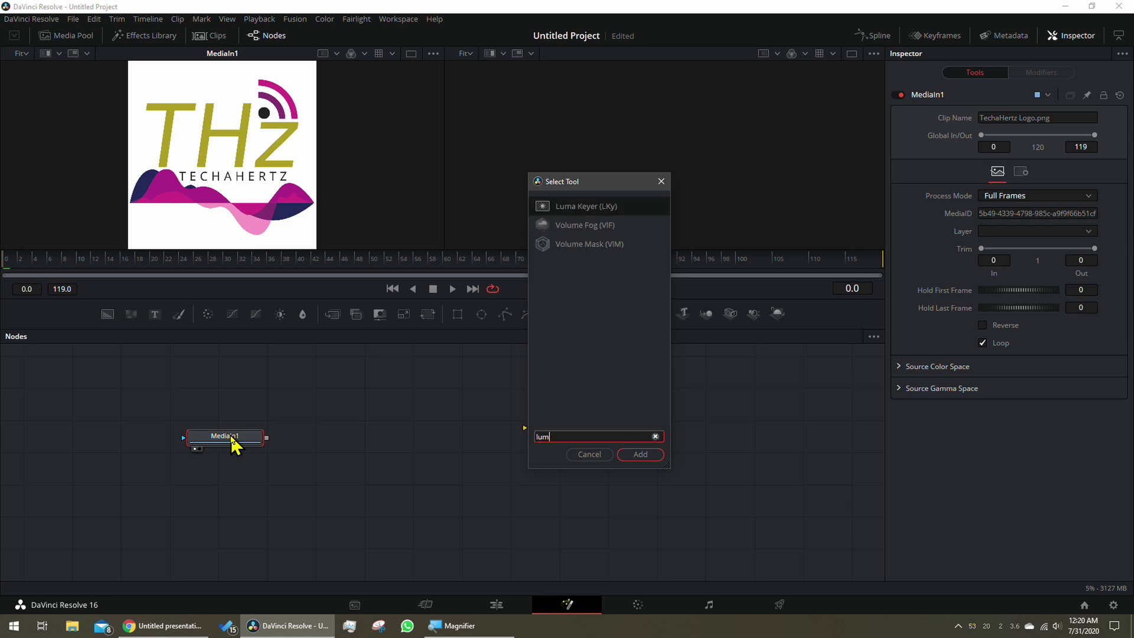
pyautogui.write('Luma Keyer')
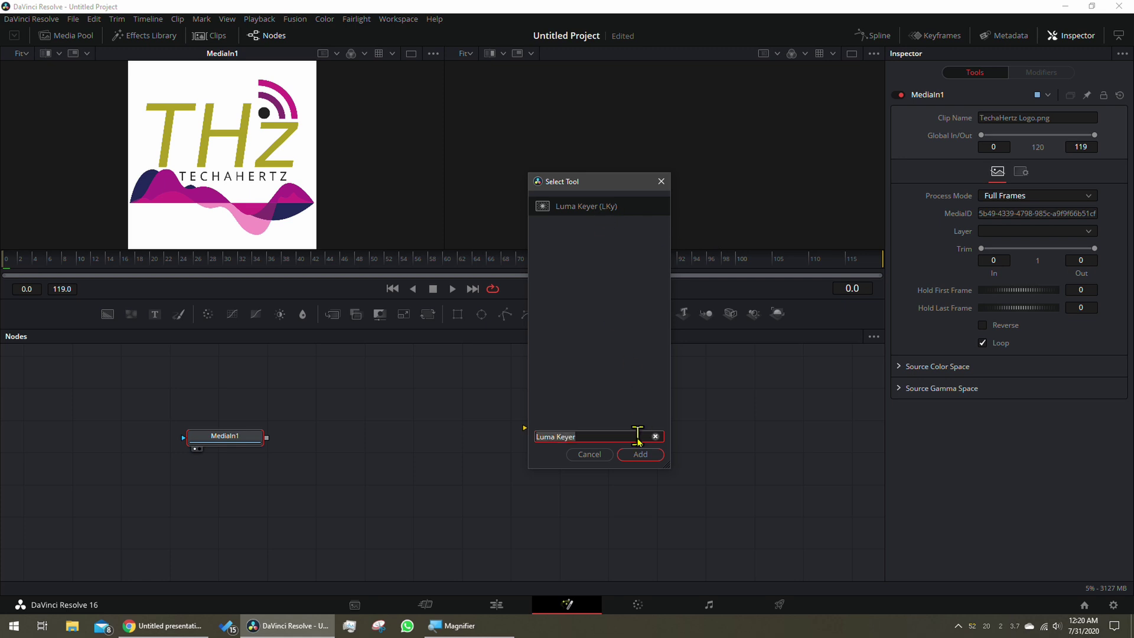
pyautogui.click(641, 457)
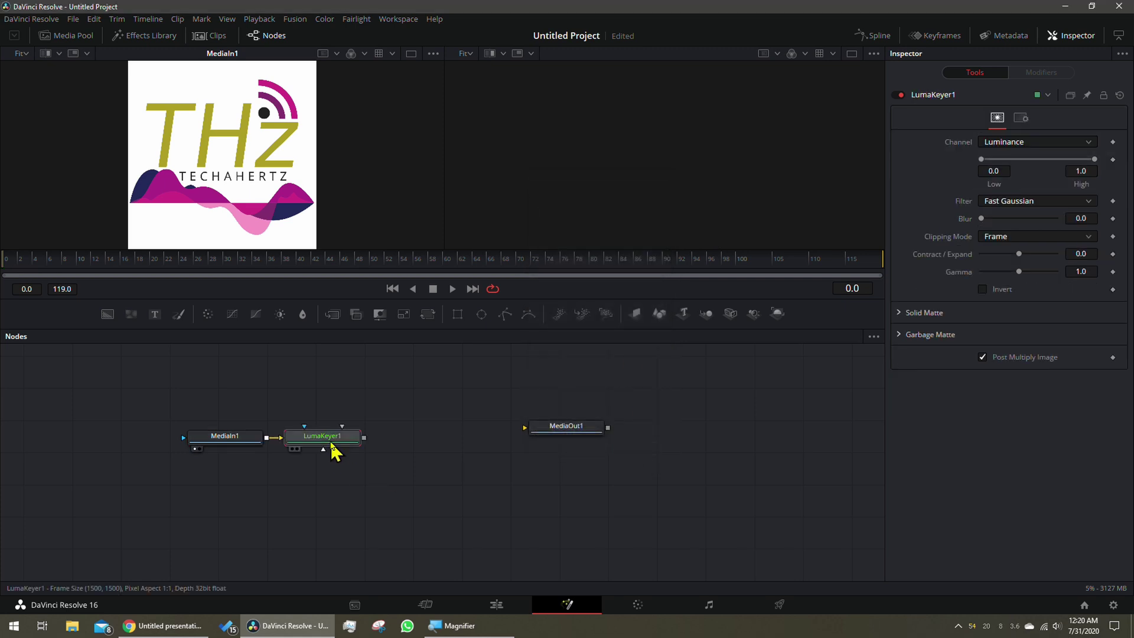
pyautogui.moveTo(333, 451)
pyautogui.mouseDown()
pyautogui.moveTo(354, 438)
pyautogui.moveTo(360, 449)
pyautogui.mouseUp()
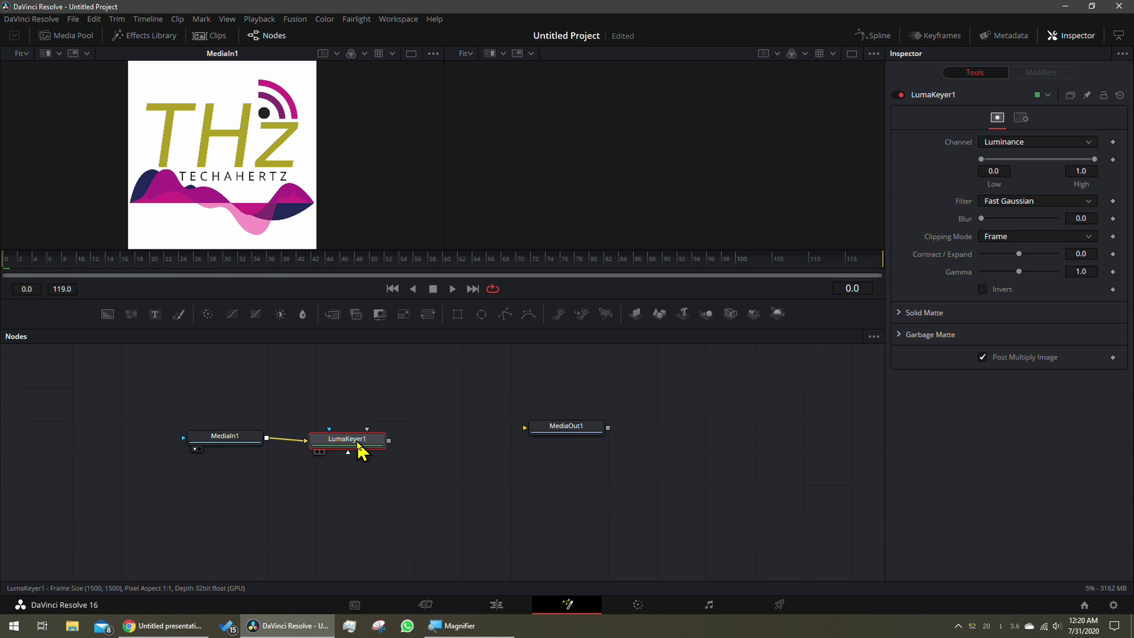
# - Show LumaKeyer1 in the right viewer and enable Invert to make the white background transparent
pyautogui.press('2')
pyautogui.moveTo(359, 449); pyautogui.dragTo(362, 447)
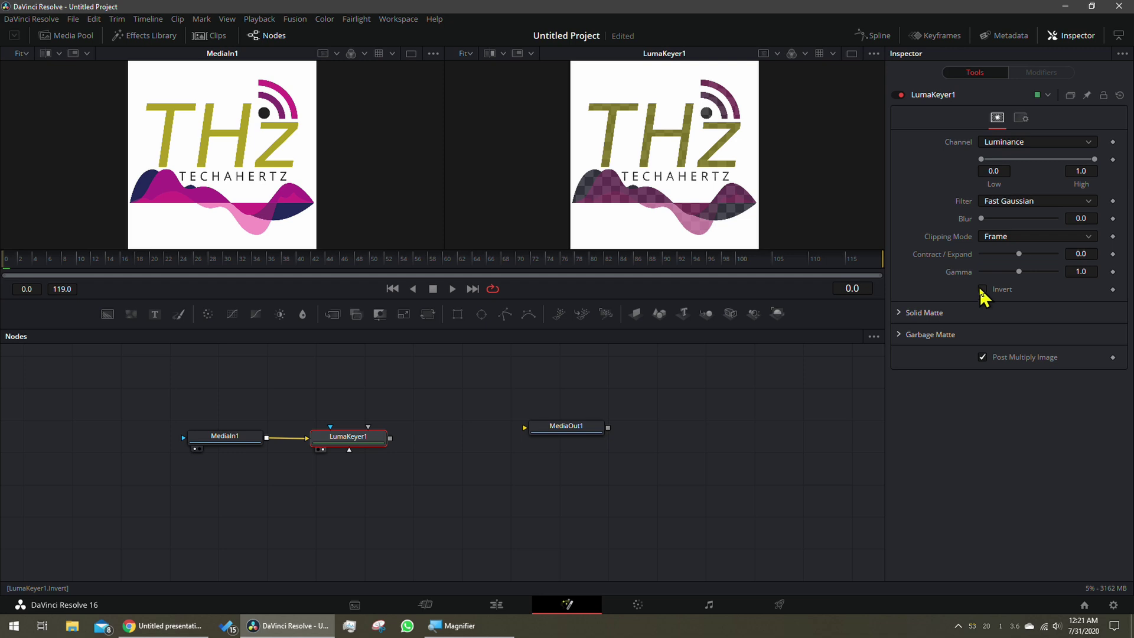
pyautogui.click(982, 289)
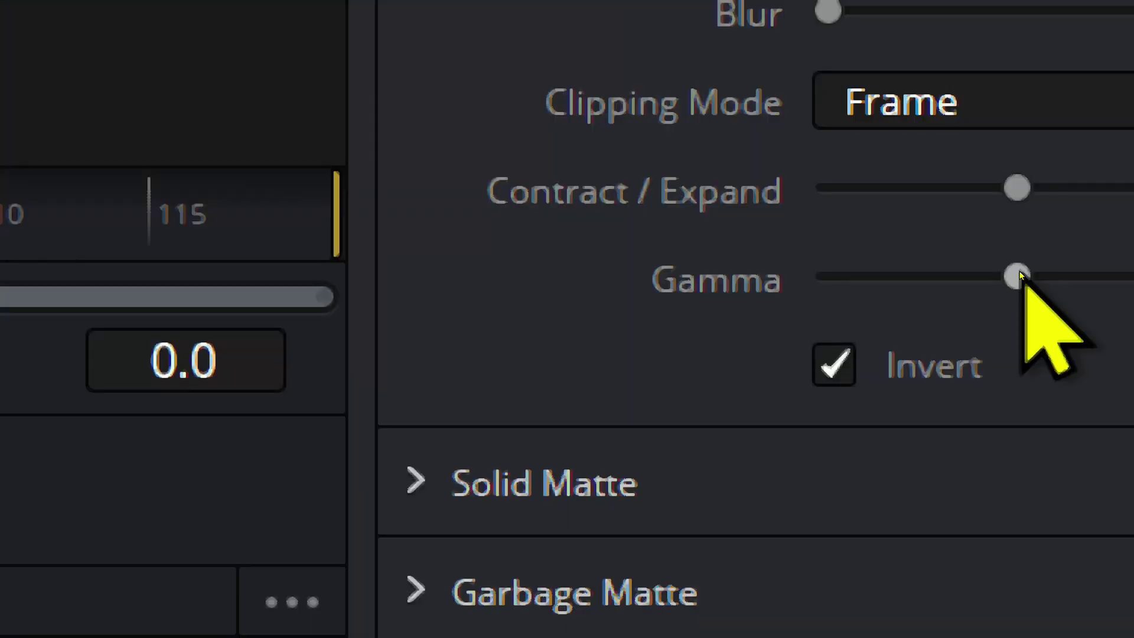
# - Set LumaKeyer1 gamma to its minimum 0.000001 and blur to about 5.04
pyautogui.moveTo(1020, 276); pyautogui.dragTo(827, 275)
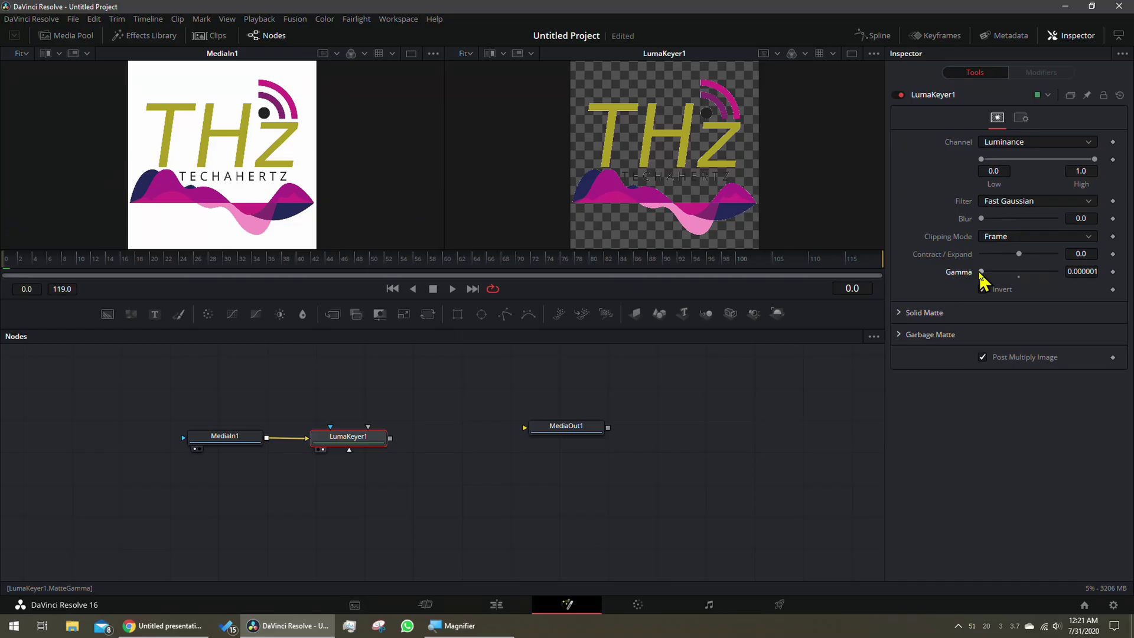
pyautogui.click(982, 289)
pyautogui.moveTo(981, 272)
pyautogui.mouseDown()
pyautogui.moveTo(1054, 273)
pyautogui.moveTo(953, 290)
pyautogui.mouseUp()
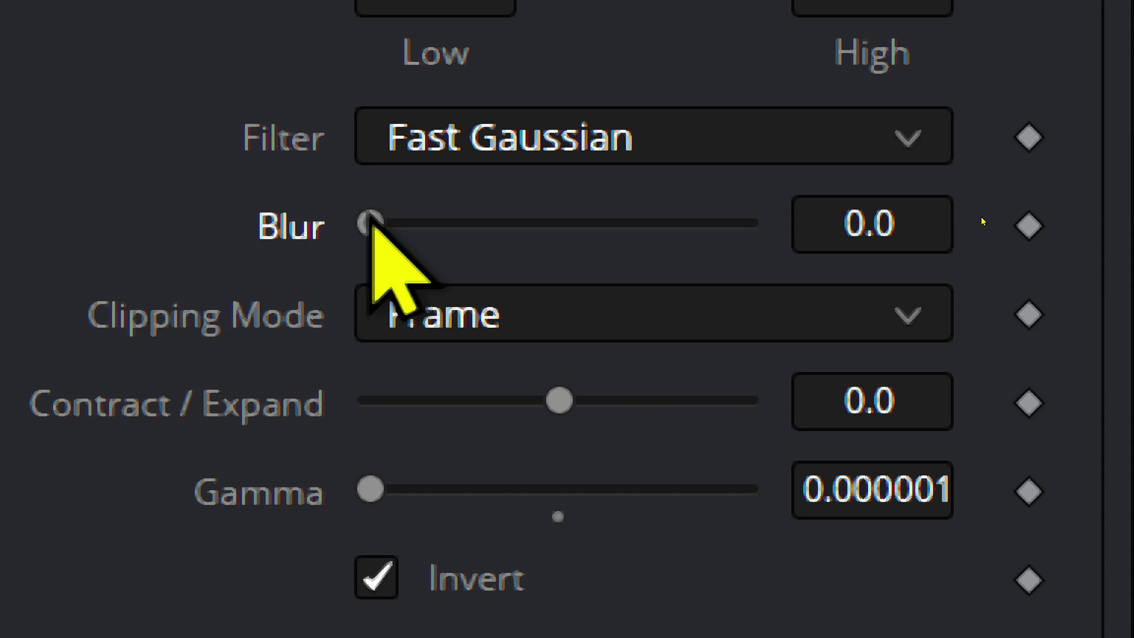
pyautogui.moveTo(373, 223); pyautogui.dragTo(425, 230)
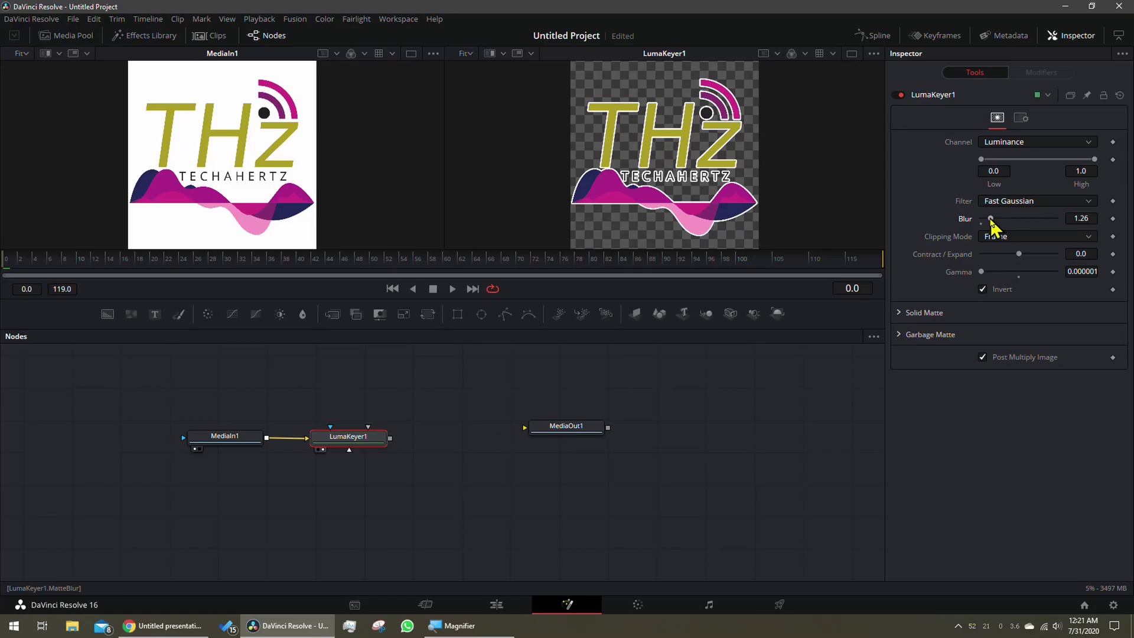
pyautogui.moveTo(992, 222)
pyautogui.mouseDown()
pyautogui.moveTo(1058, 222)
pyautogui.moveTo(1002, 225)
pyautogui.moveTo(1017, 223)
pyautogui.mouseUp()
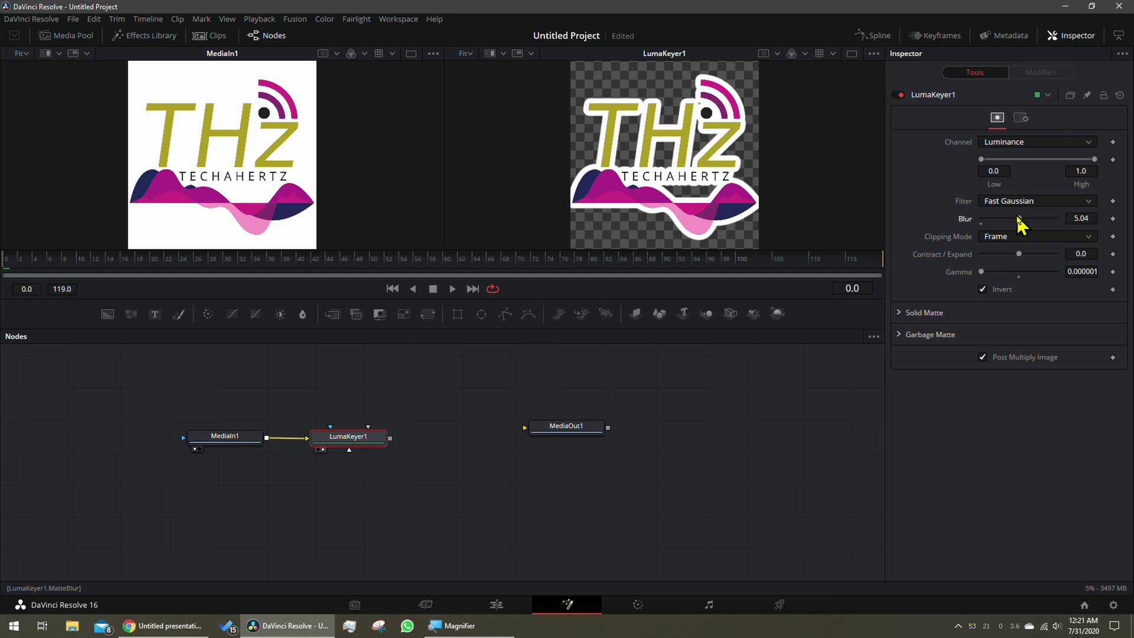
# - Save the viewer image as a PNG named 'THz logo test 5' in Downloads
pyautogui.rightClick(655, 175)
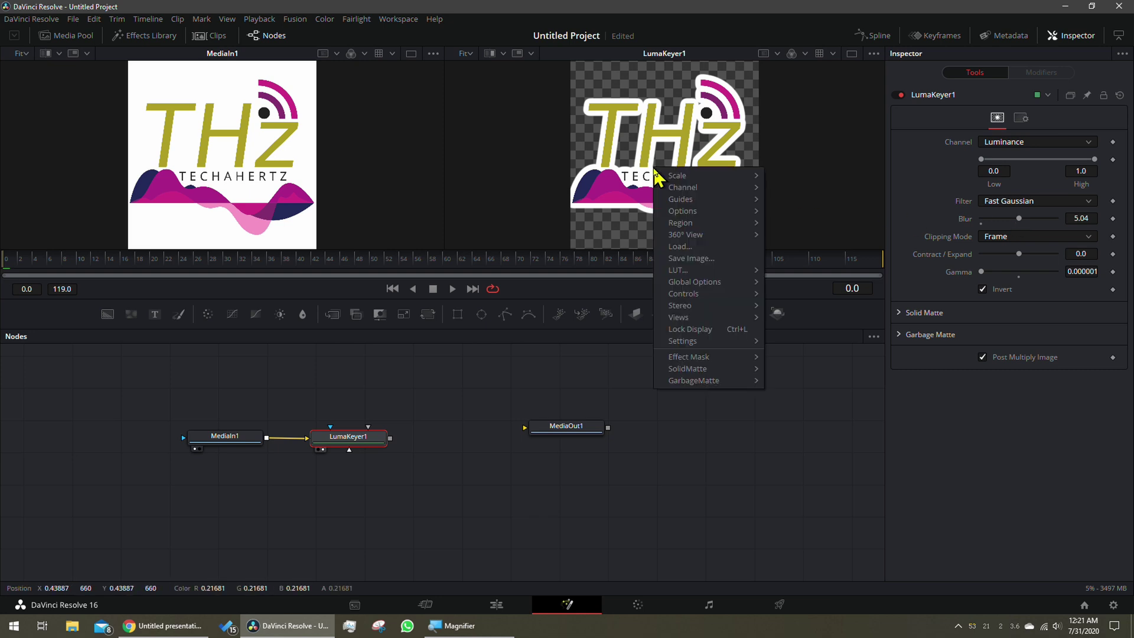
pyautogui.click(684, 260)
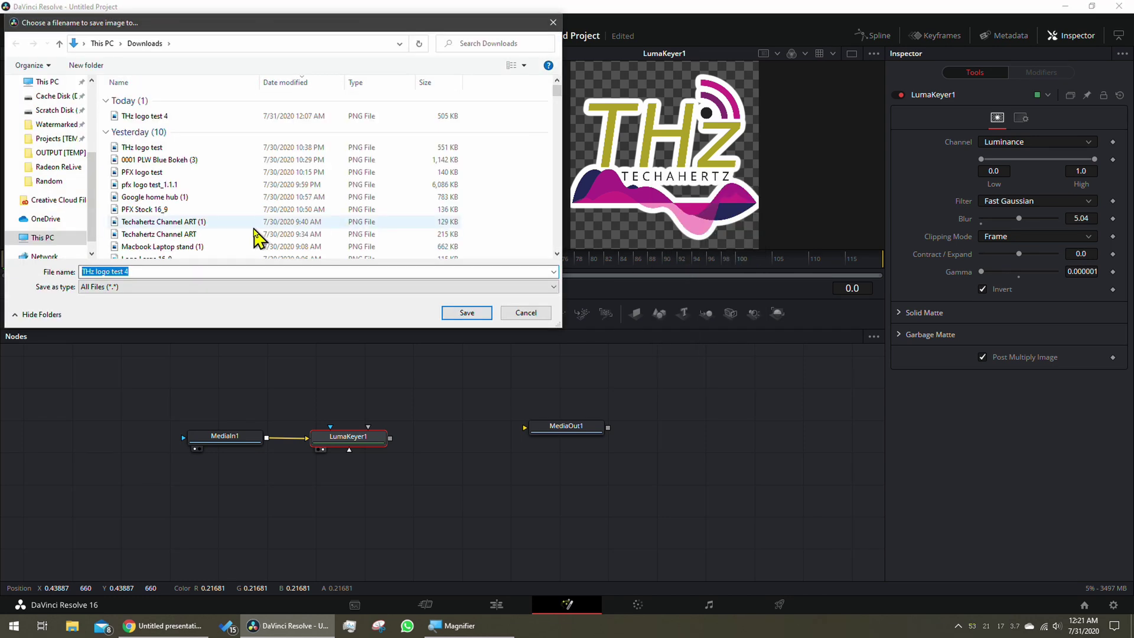
pyautogui.click(151, 271)
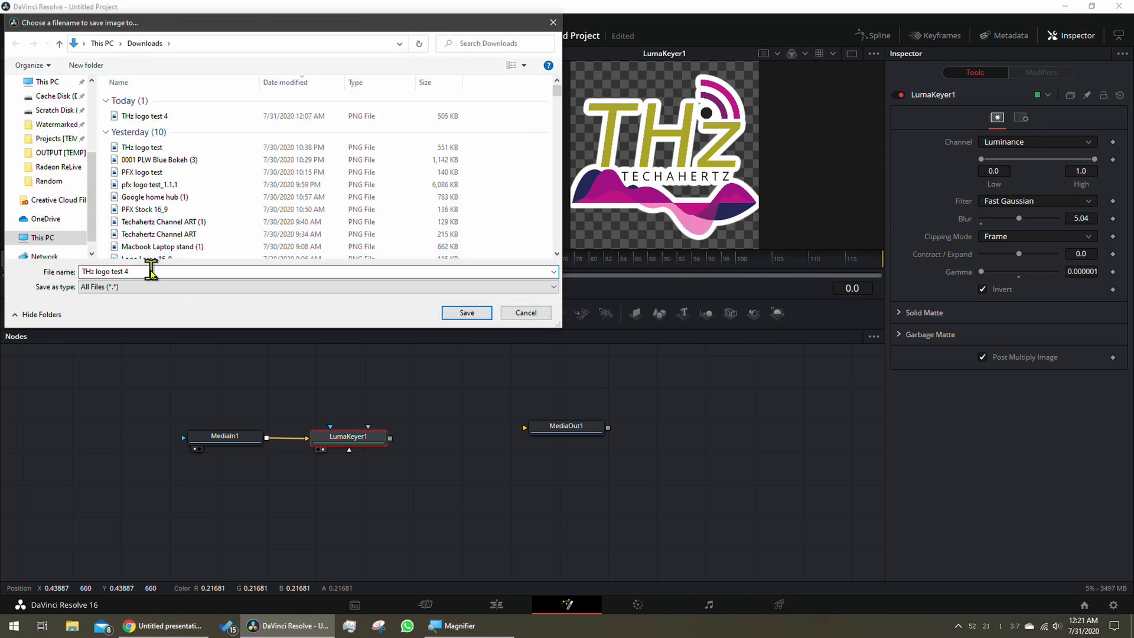
pyautogui.press('BackSpace')
pyautogui.write('5')
pyautogui.click(139, 287)
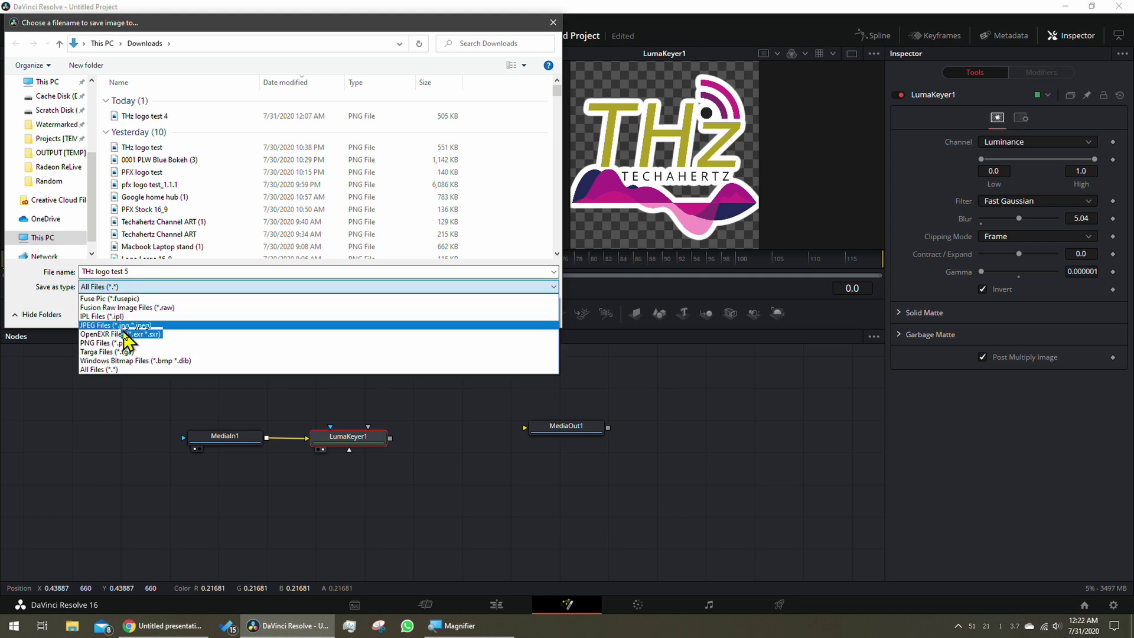
pyautogui.click(132, 344)
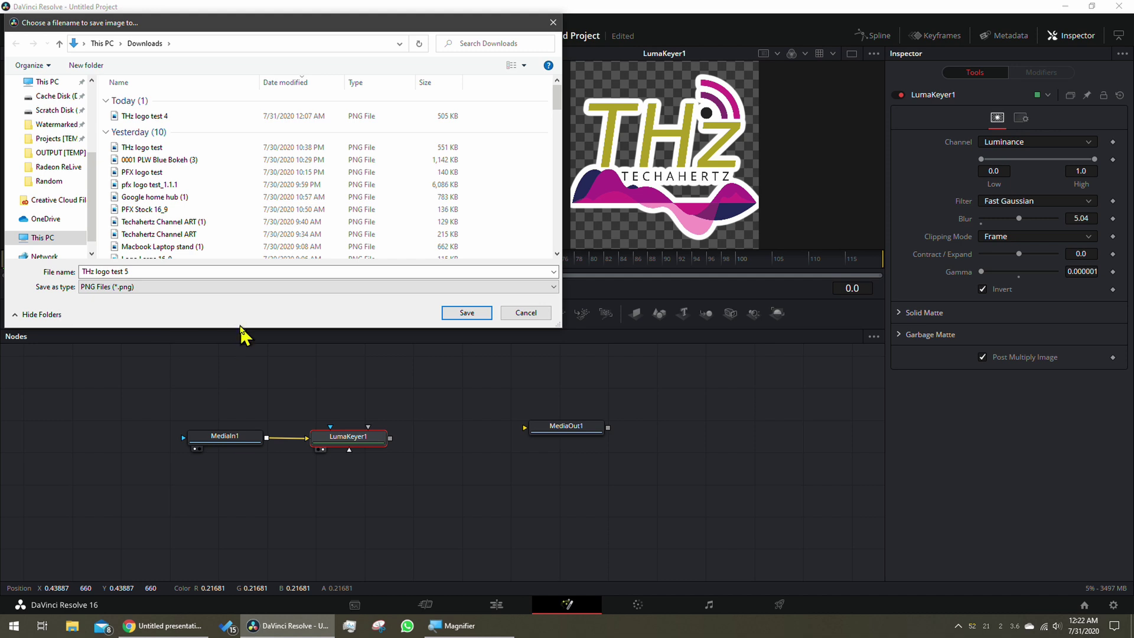
pyautogui.click(468, 313)
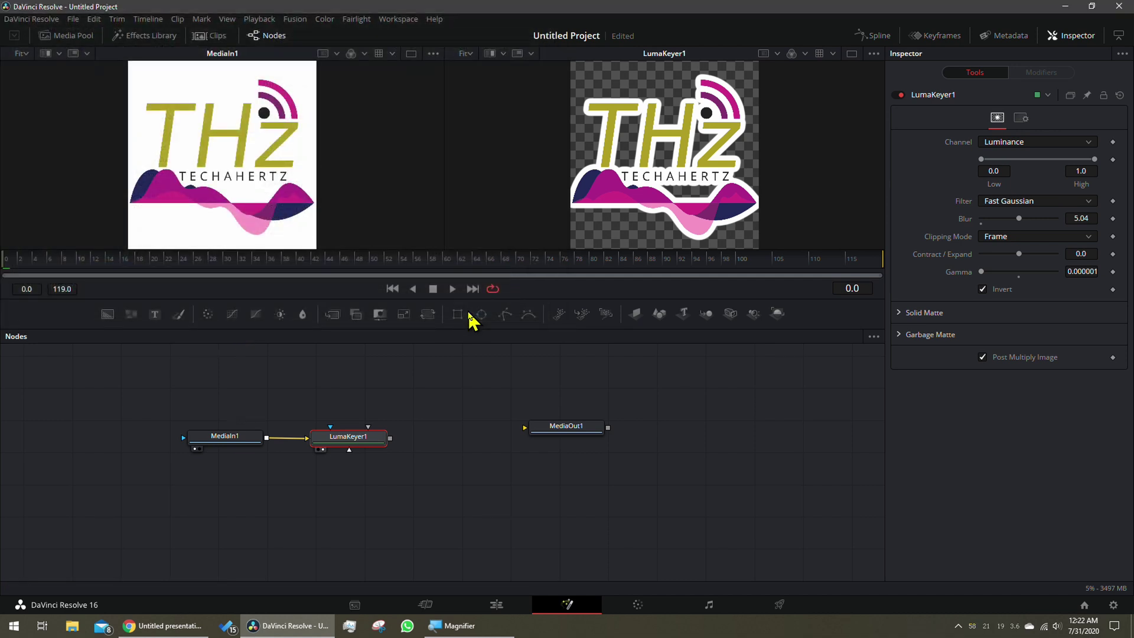
pyautogui.moveTo(165, 626)
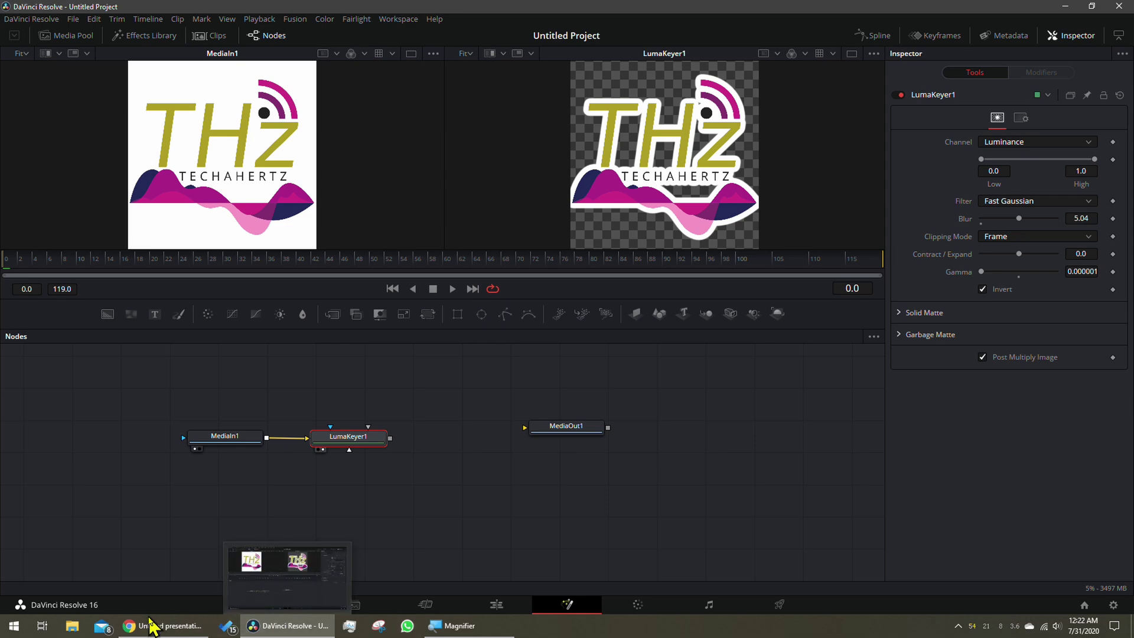
# - Upload the original TechaHertz Logo to the slide, shrink it and place it on the left
pyautogui.click(148, 626)
pyautogui.click(263, 83)
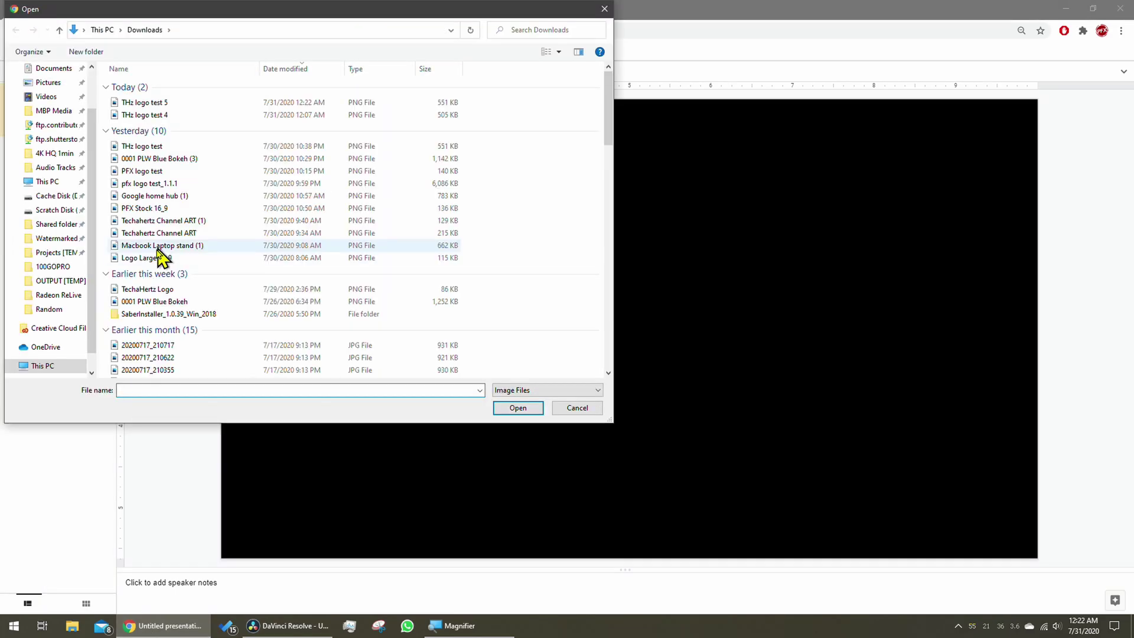
pyautogui.click(148, 289)
pyautogui.click(518, 407)
pyautogui.moveTo(666, 119); pyautogui.dragTo(612, 233)
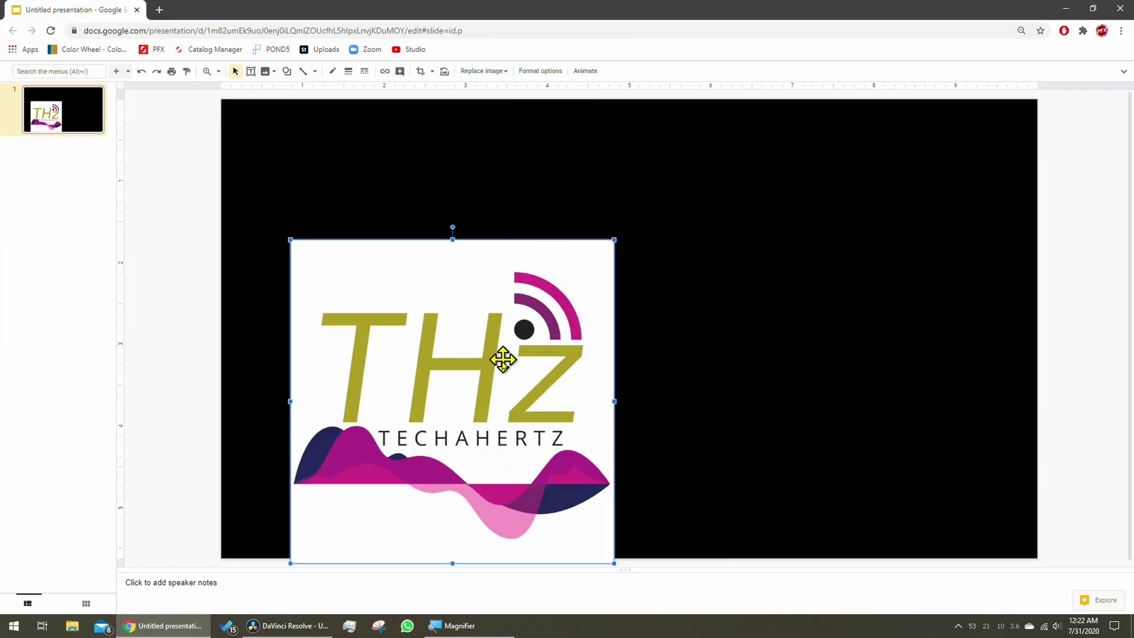
pyautogui.moveTo(504, 357); pyautogui.dragTo(444, 303)
pyautogui.click(266, 70)
# - Upload 'THz logo test 5', shrink it and place it on the slide's right side
pyautogui.click(286, 94)
pyautogui.click(207, 101)
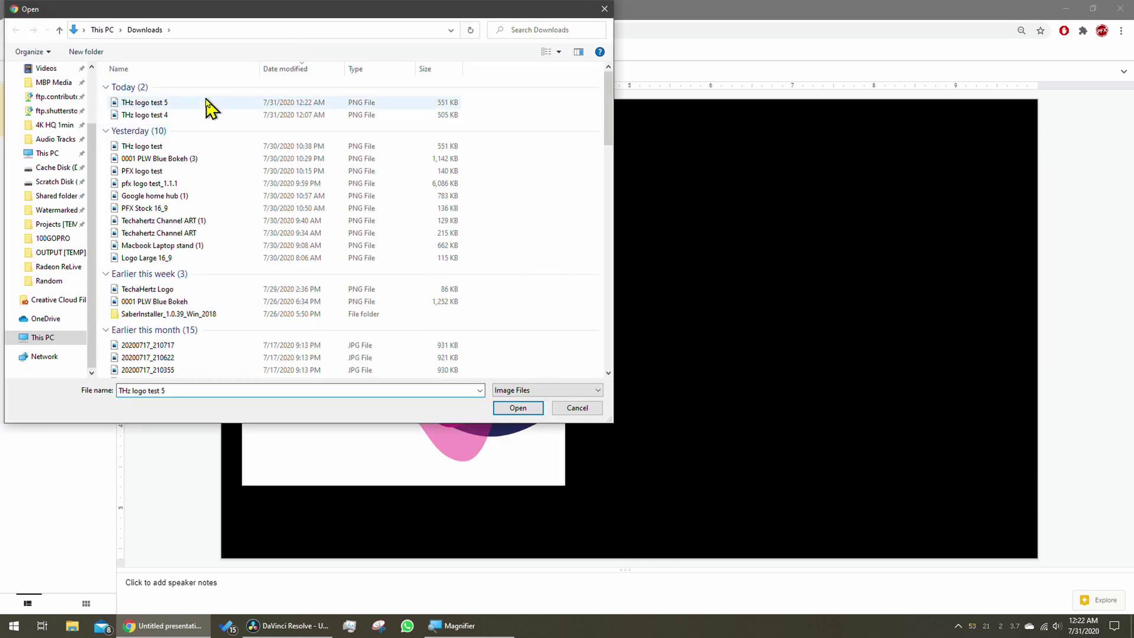
pyautogui.click(518, 407)
pyautogui.moveTo(1010, 113); pyautogui.dragTo(926, 198)
pyautogui.moveTo(777, 328); pyautogui.dragTo(851, 290)
pyautogui.click(772, 537)
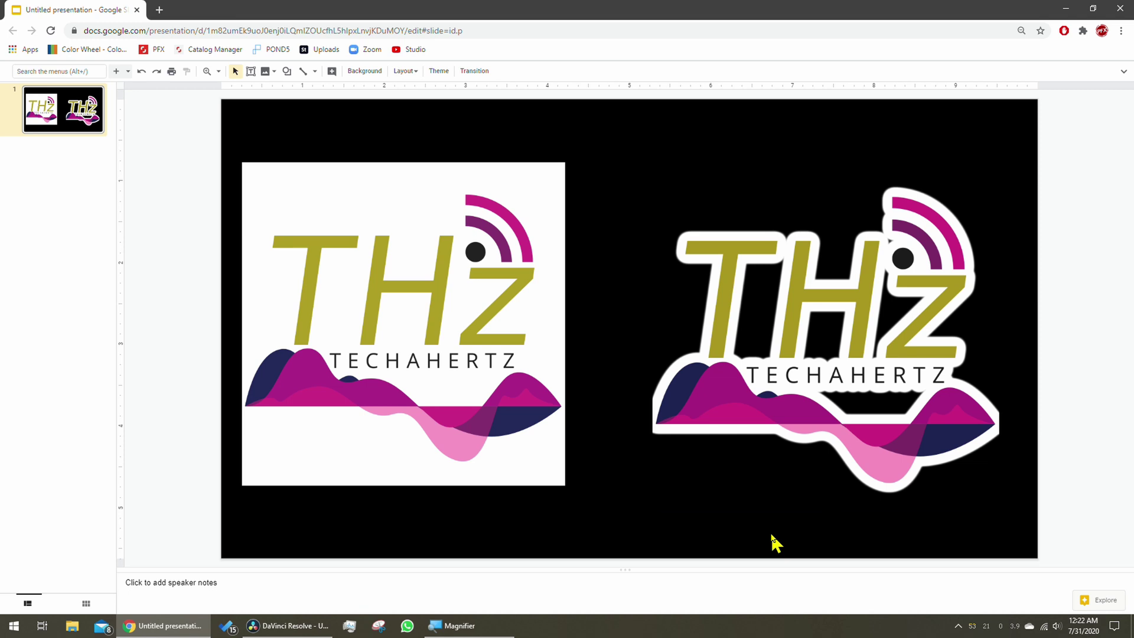